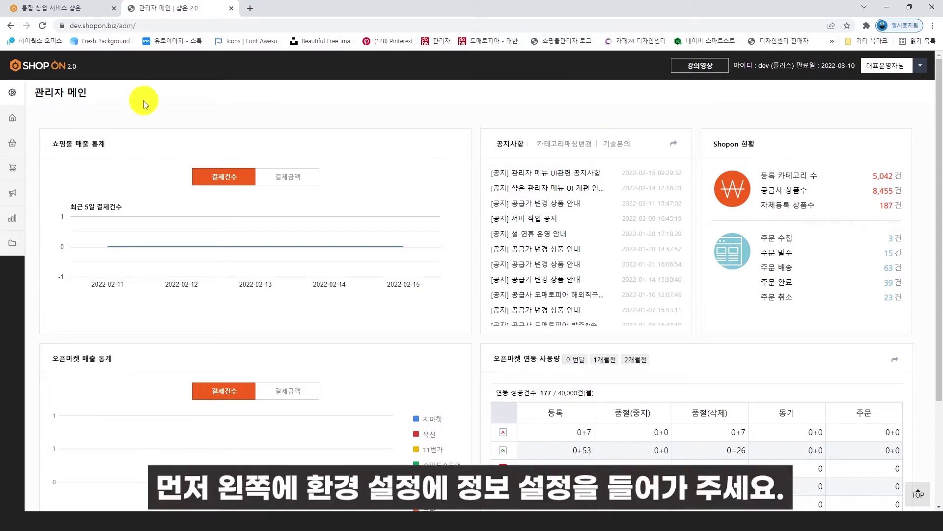
Open the 정보설정 page under 환경설정 and view the 도매토피아 account login form
left_click(13, 93)
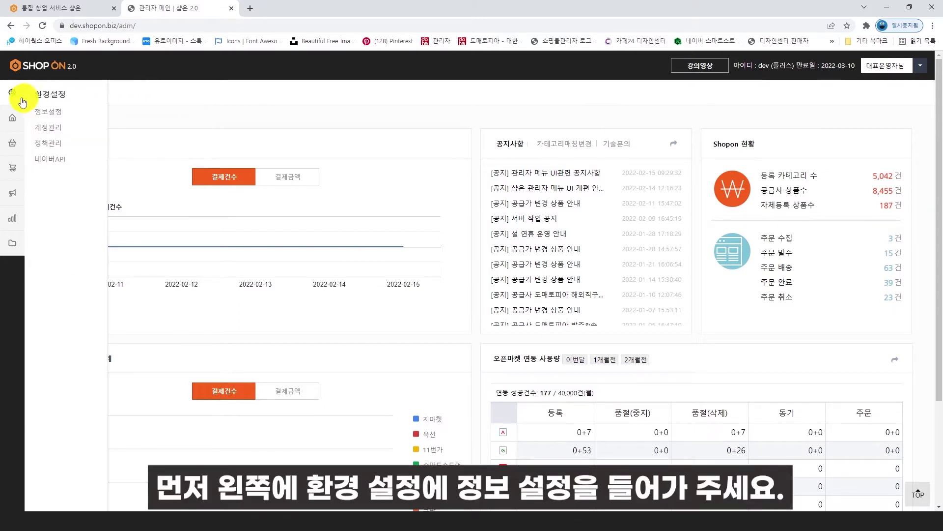
left_click(52, 112)
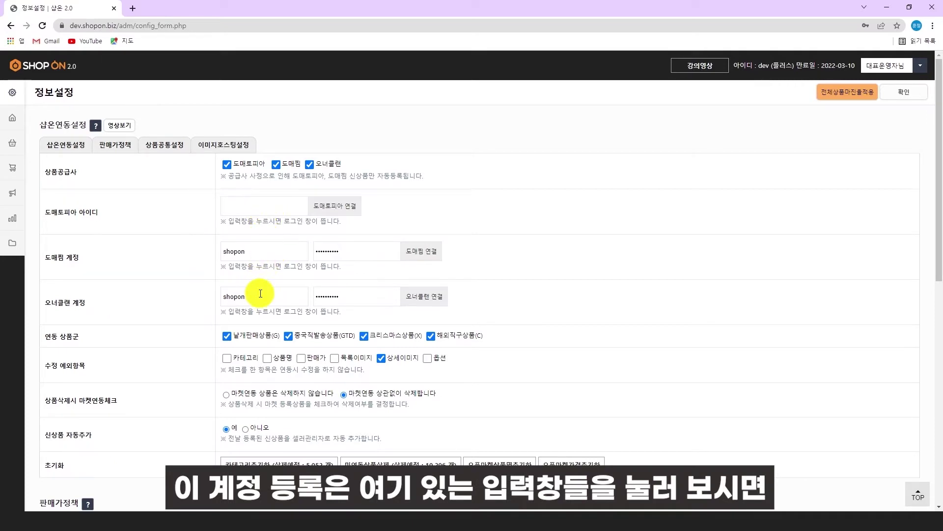
left_click(257, 205)
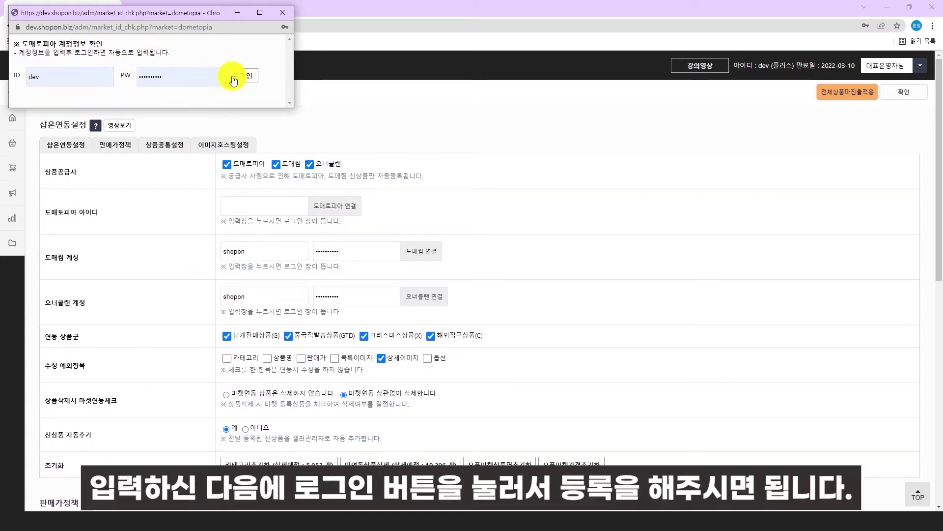
left_click(290, 17)
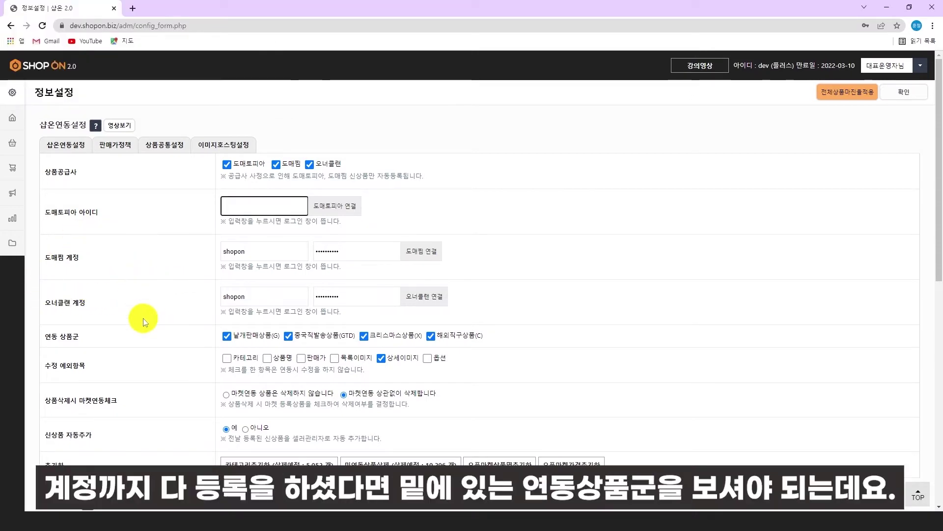
Read the minimum selling price restriction policy and its rate table in the 판매가정책 help
scroll(144, 321, "down", 1)
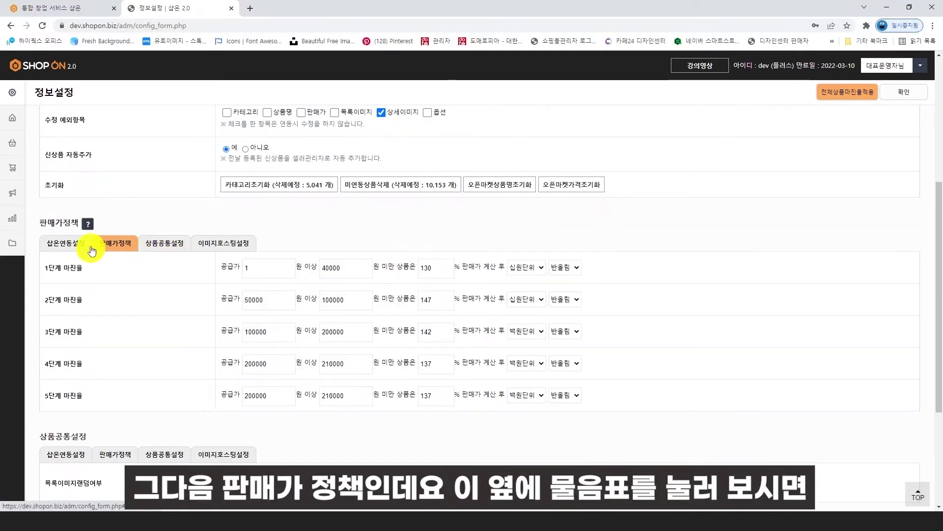
left_click(89, 224)
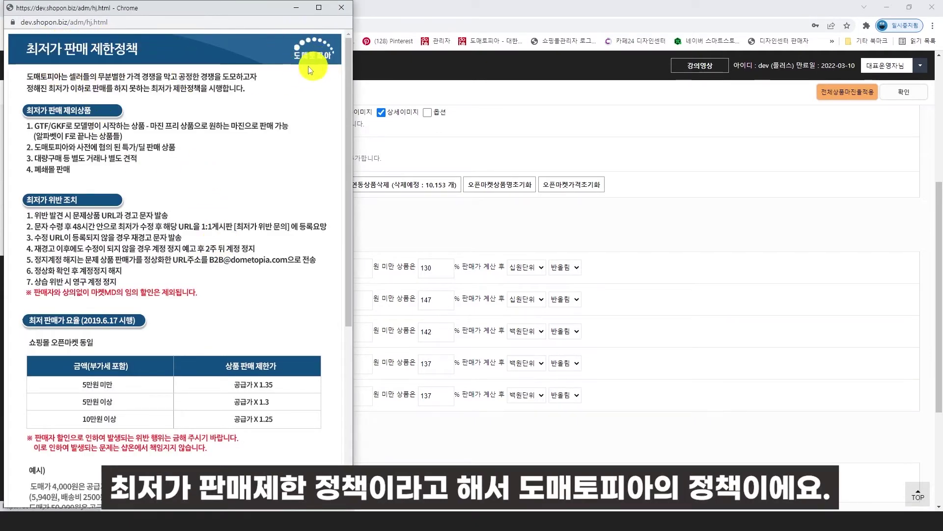
scroll(291, 199, "down", 4)
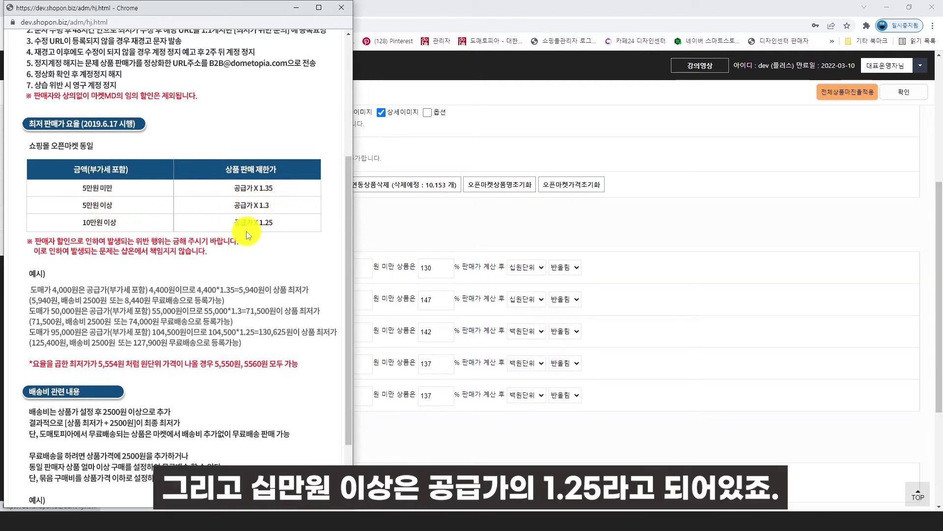
scroll(236, 255, "down", 2)
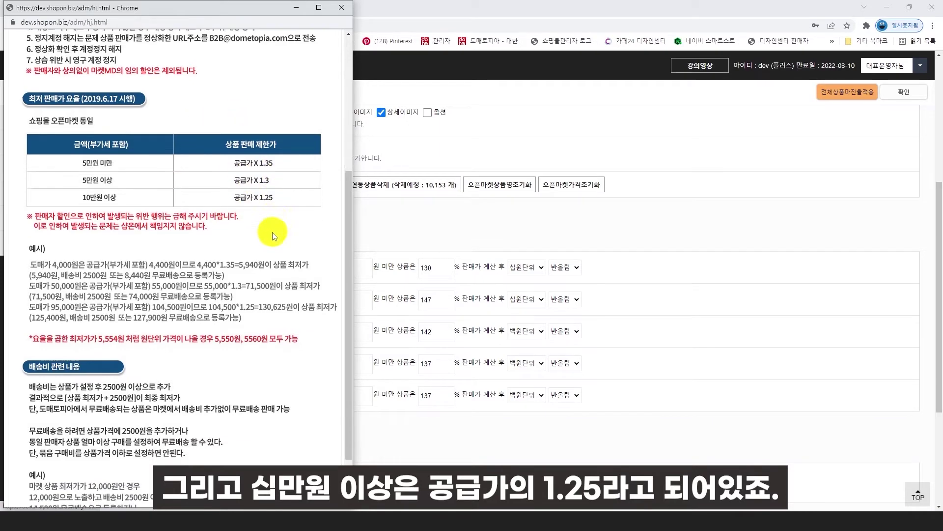
scroll(267, 253, "up", 6)
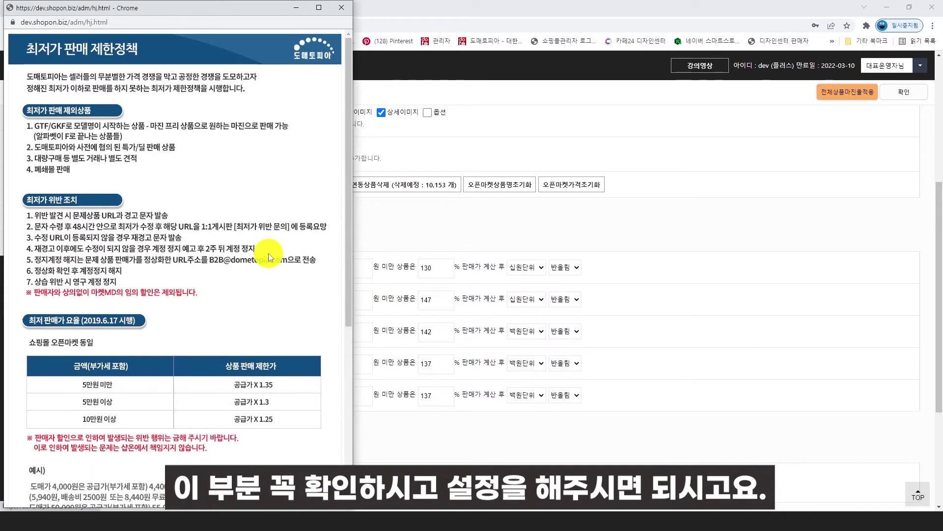
left_click(341, 8)
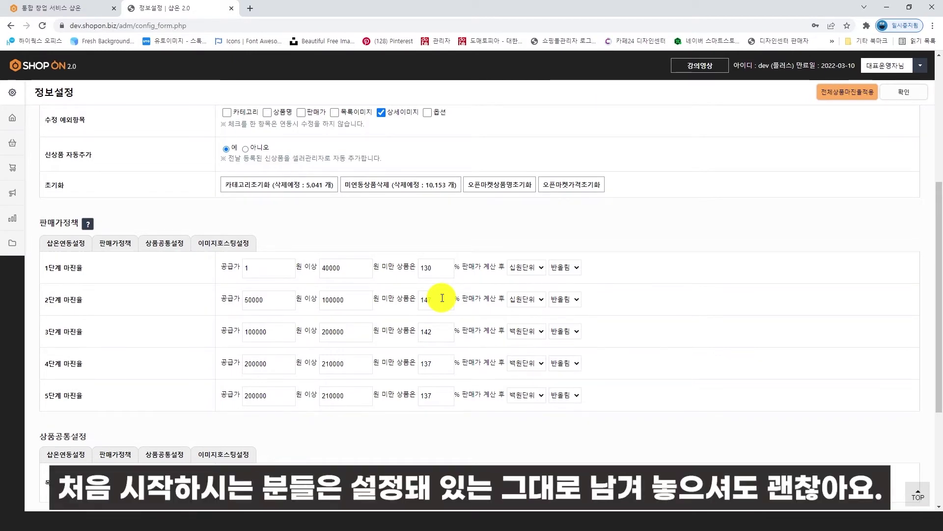
Check the 목록이미지랜덤여부 options under 상품공통설정 and save the information settings
scroll(164, 203, "down", 2)
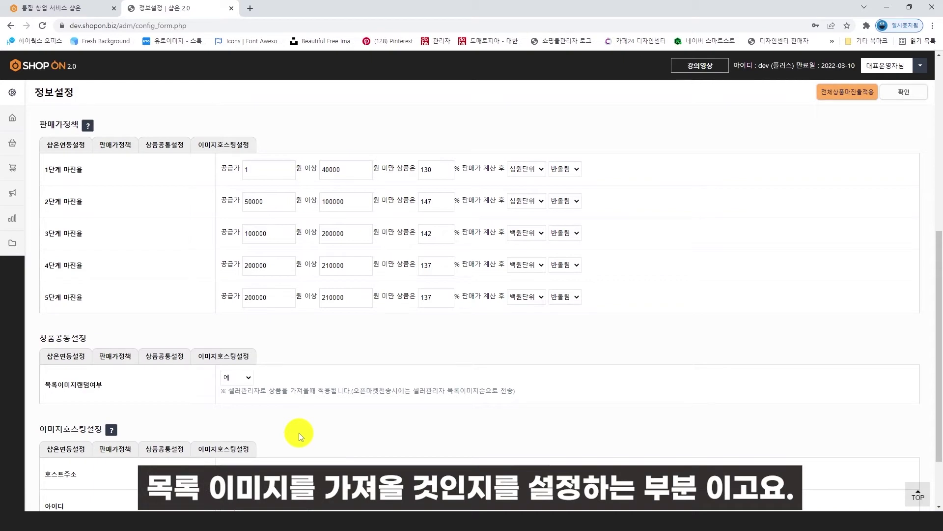
scroll(299, 432, "down", 2)
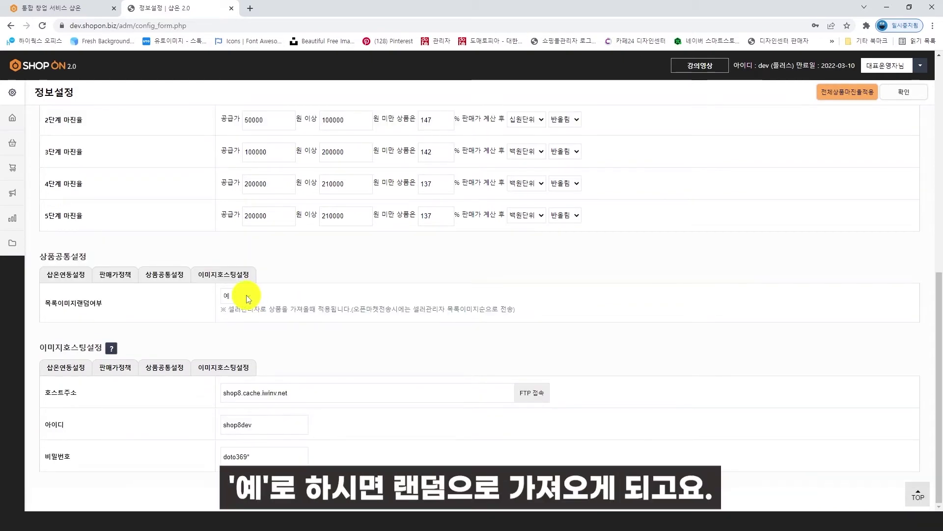
left_click(246, 295)
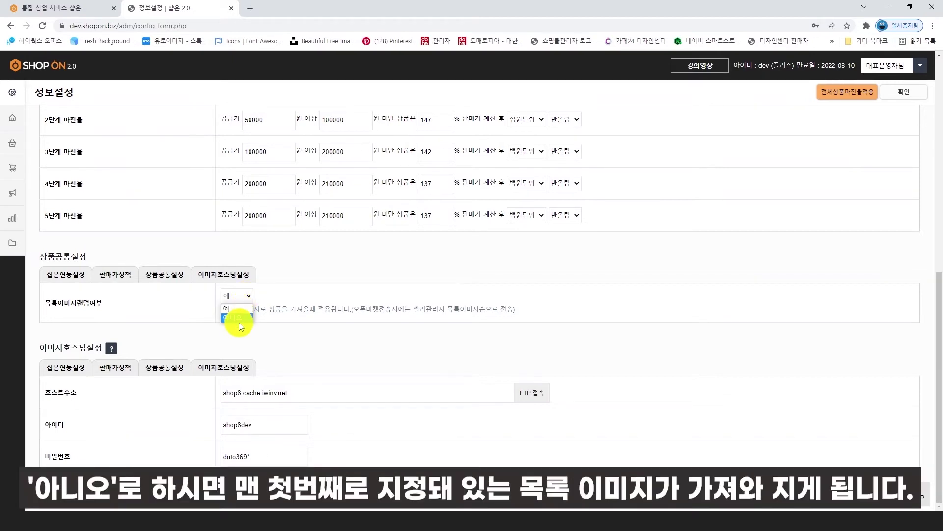
key("Escape")
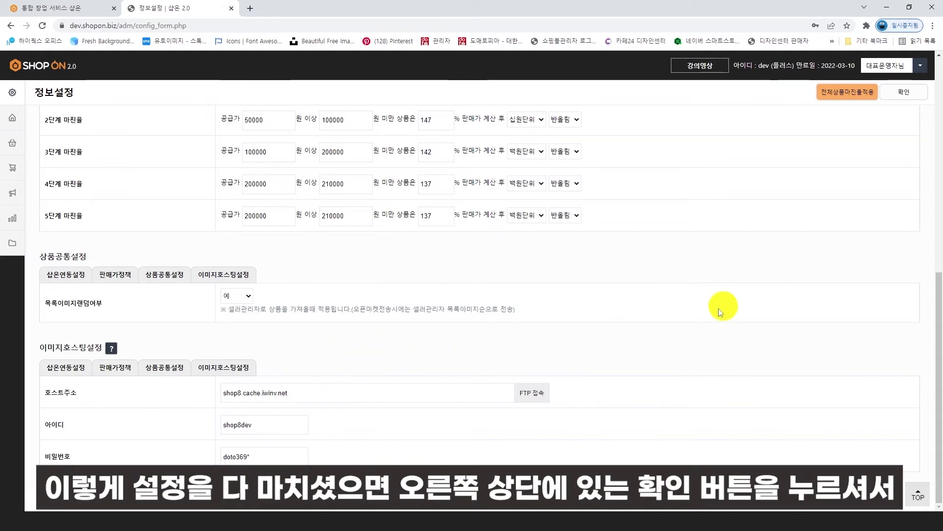
left_click(918, 101)
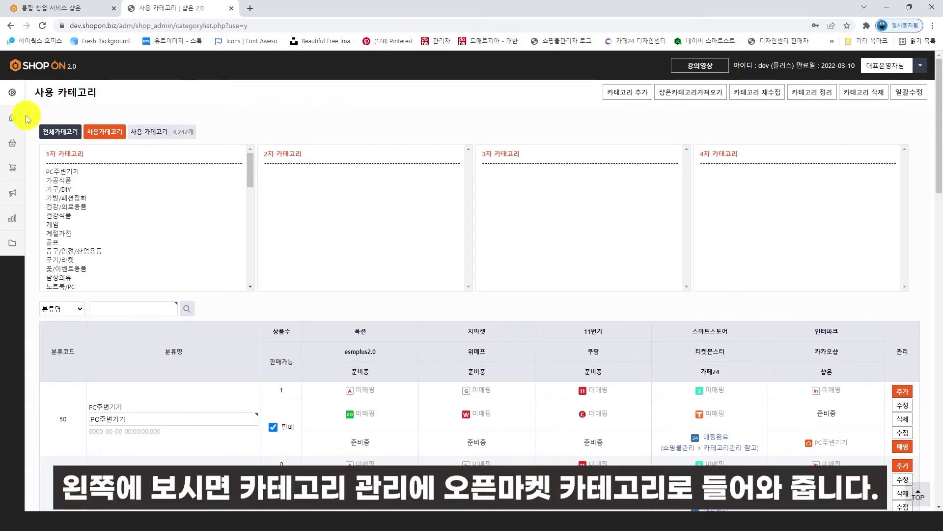
Import all Shopon categories into the 사용 카테고리 list and acknowledge the list of duplicate categories
mouse_move(21, 118)
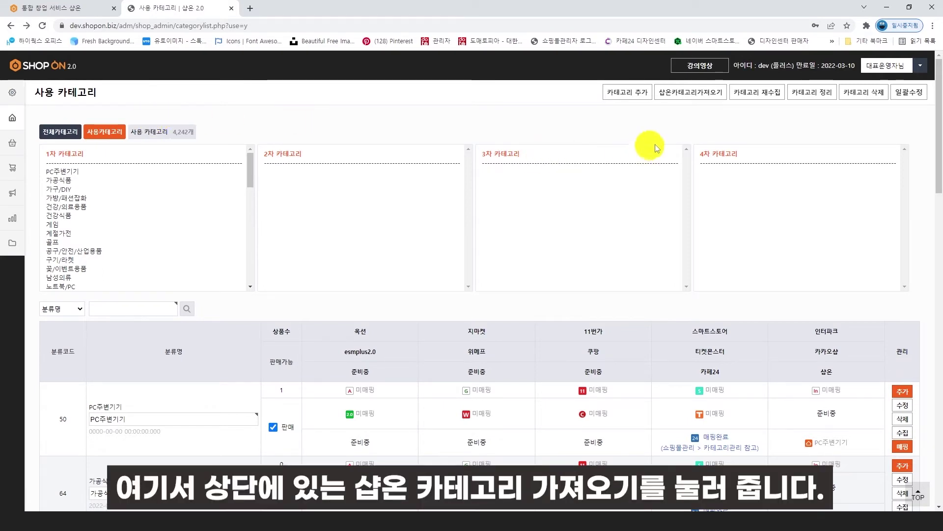
left_click(697, 99)
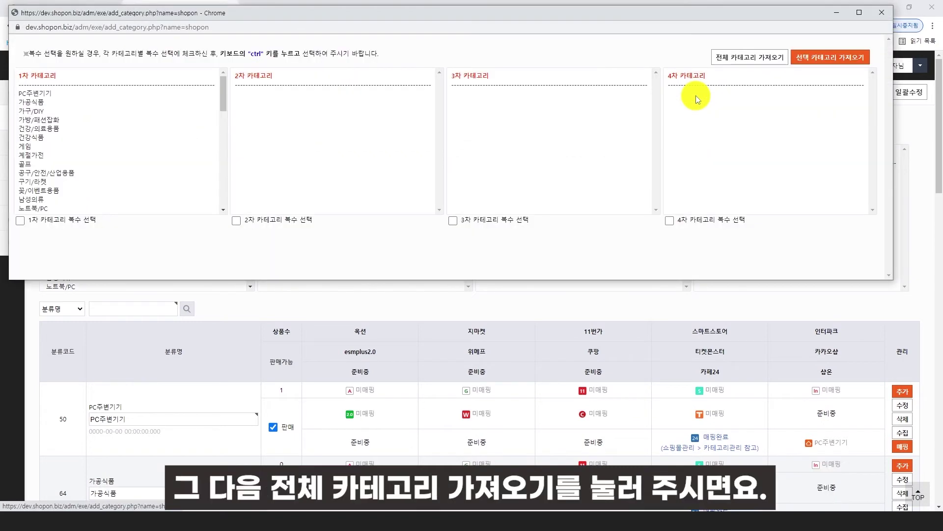
left_click(736, 62)
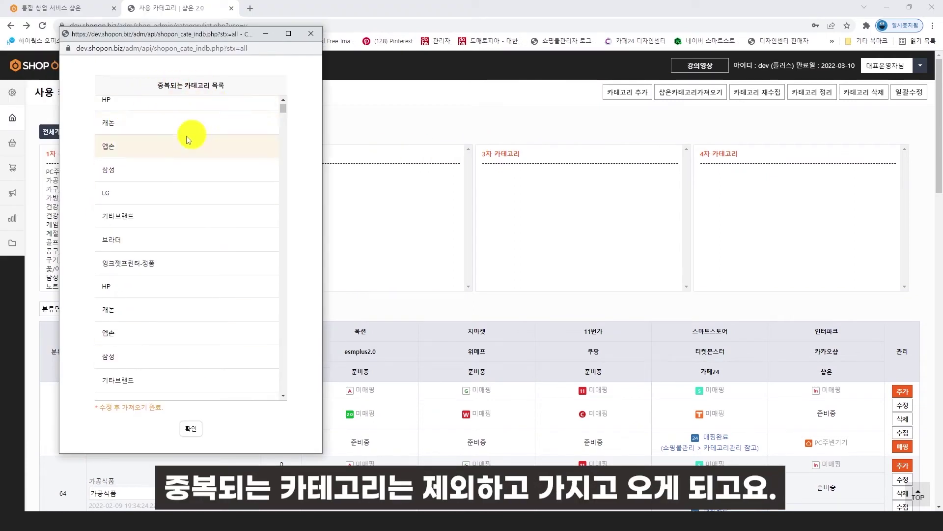
left_click(191, 428)
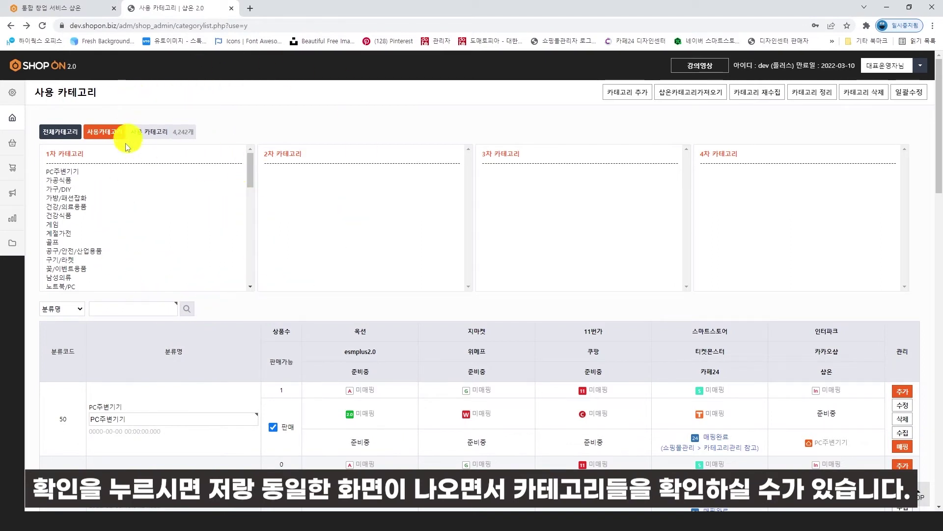
Browse the PC주변기기 category and re-collect the categories with 카테고리 재수집, closing the finished collection log
left_click(124, 171)
left_click(287, 172)
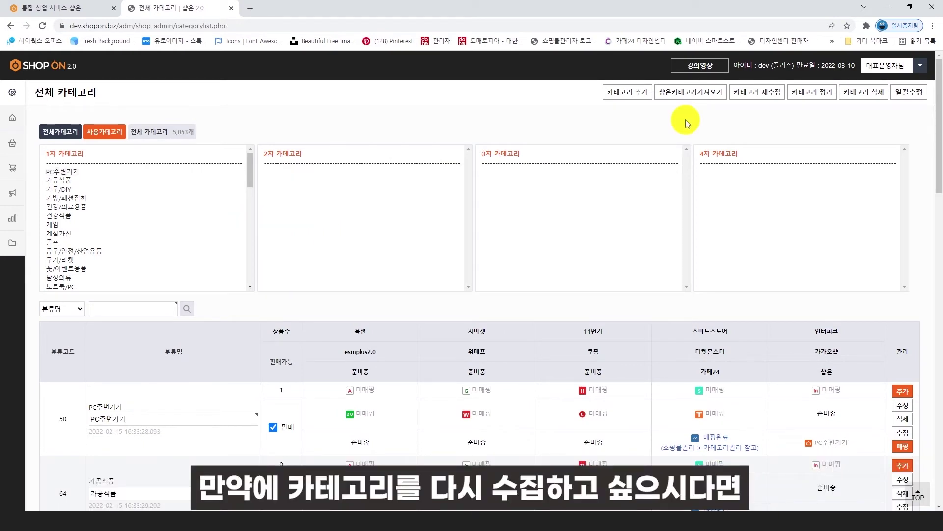
left_click(764, 101)
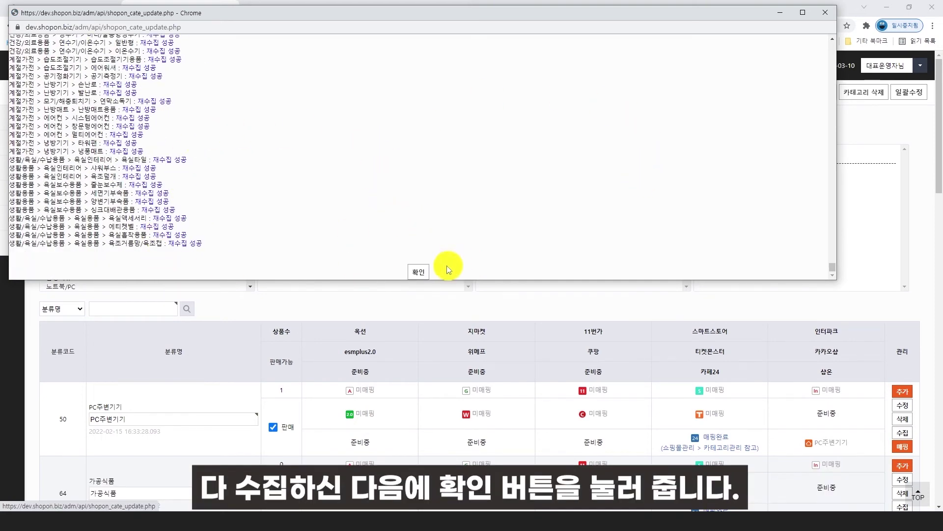
left_click(420, 272)
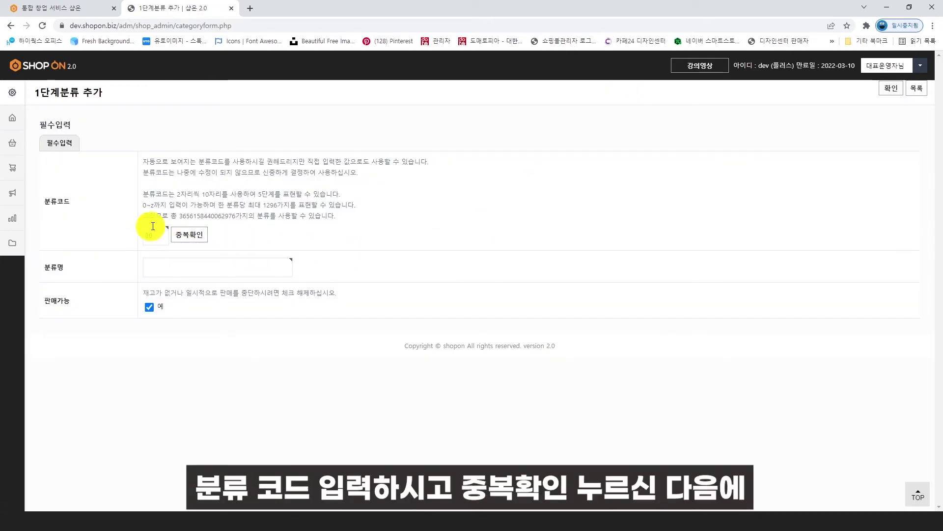
Try to add a first-level category with code 00, checking the code for duplicates
left_click(206, 244)
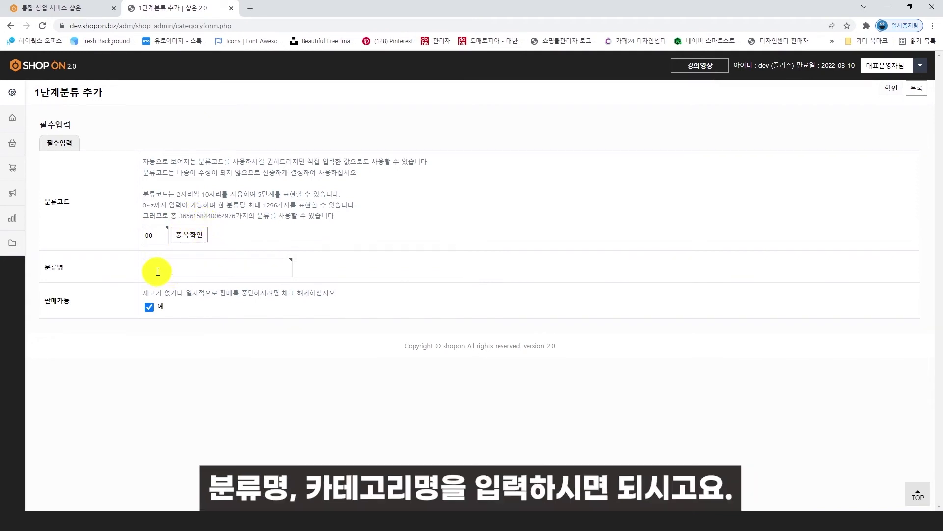
left_click(209, 268)
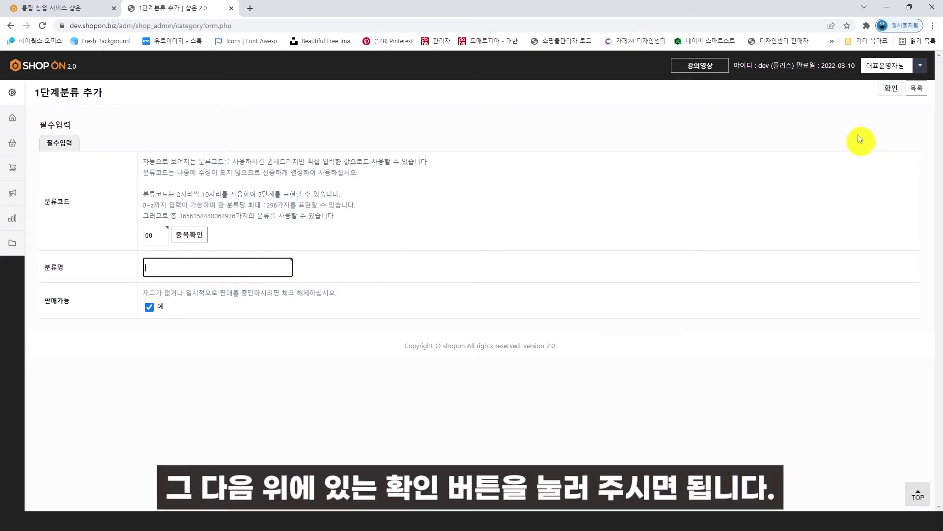
left_click(883, 89)
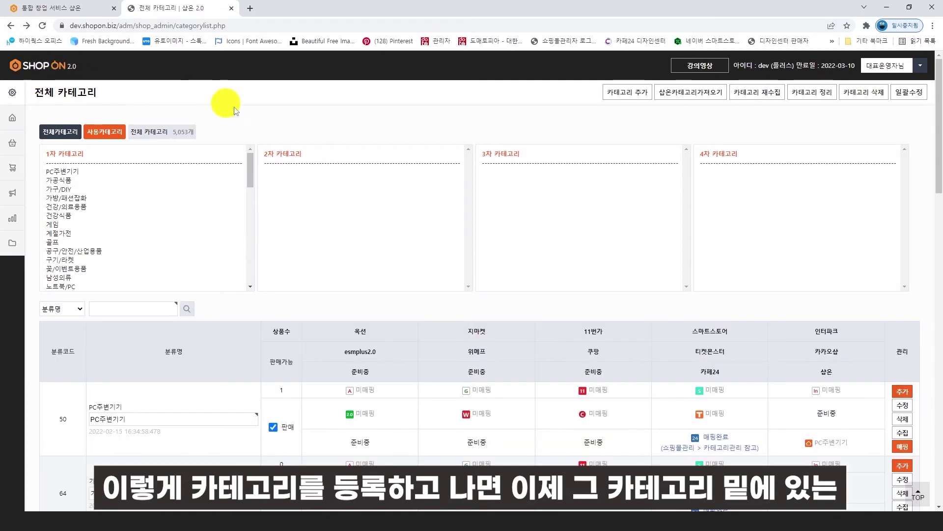
Select the 건강식품 > 다이어트식품 category and open the form for adding a subcategory under it
left_click(88, 188)
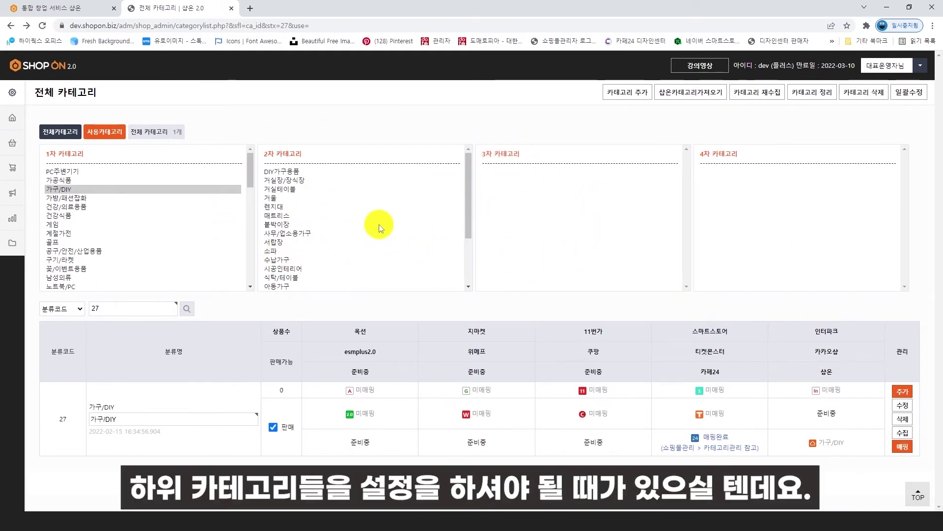
left_click(118, 206)
left_click(216, 215)
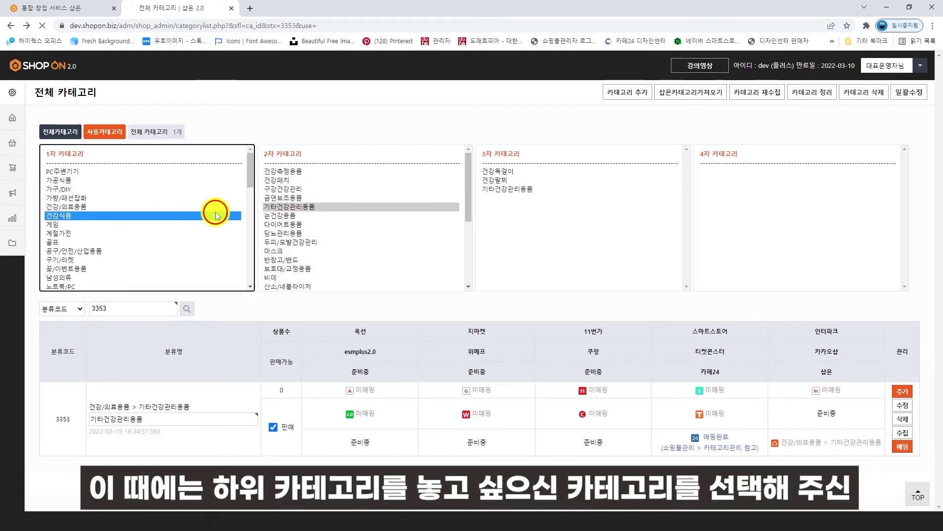
left_click(290, 216)
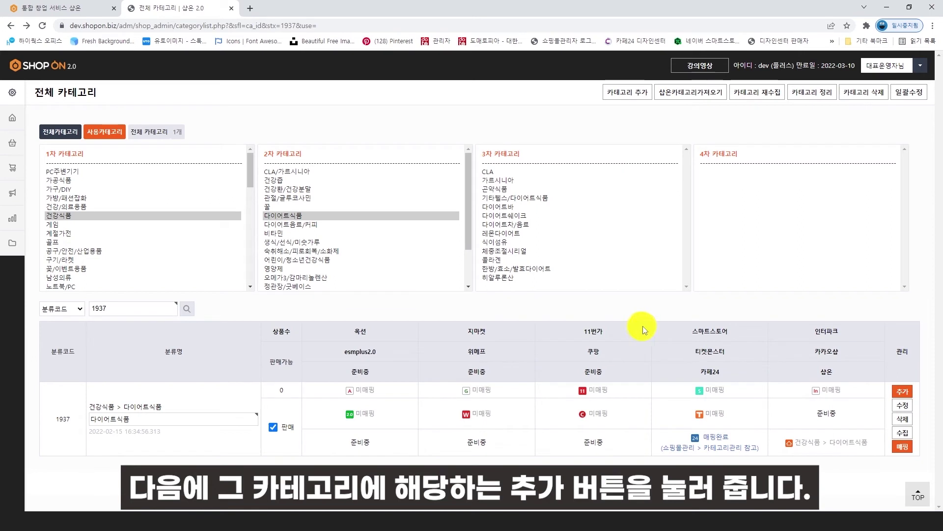
left_click(901, 392)
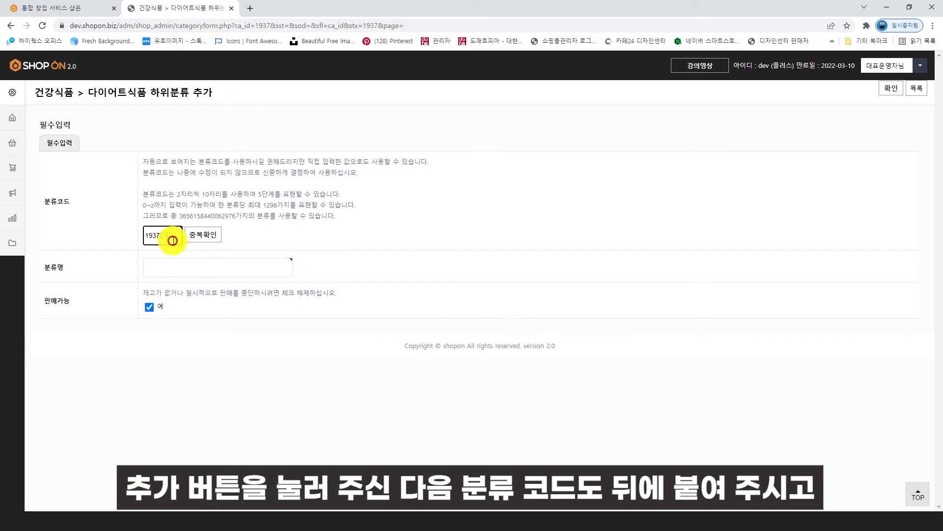
Check subcategory code 193723 for duplicates and leave the subcategory form without saving
left_click(203, 240)
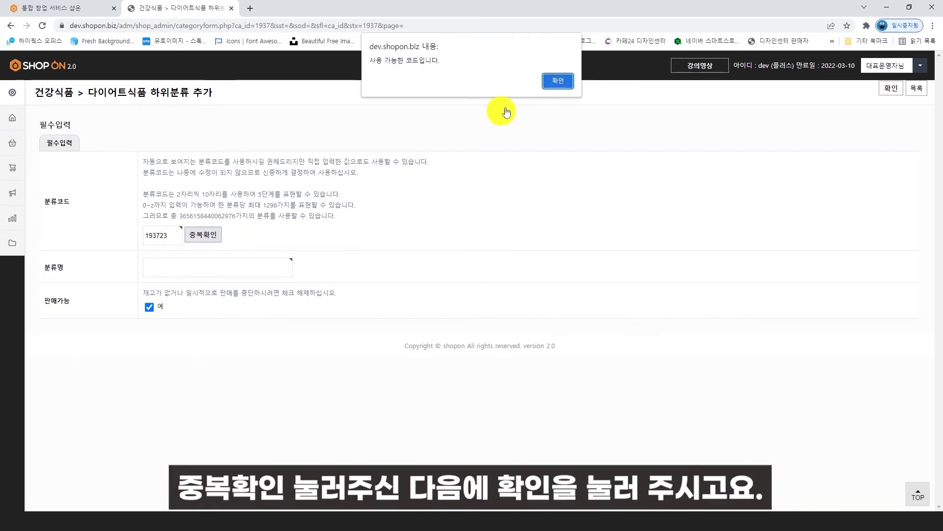
left_click(548, 85)
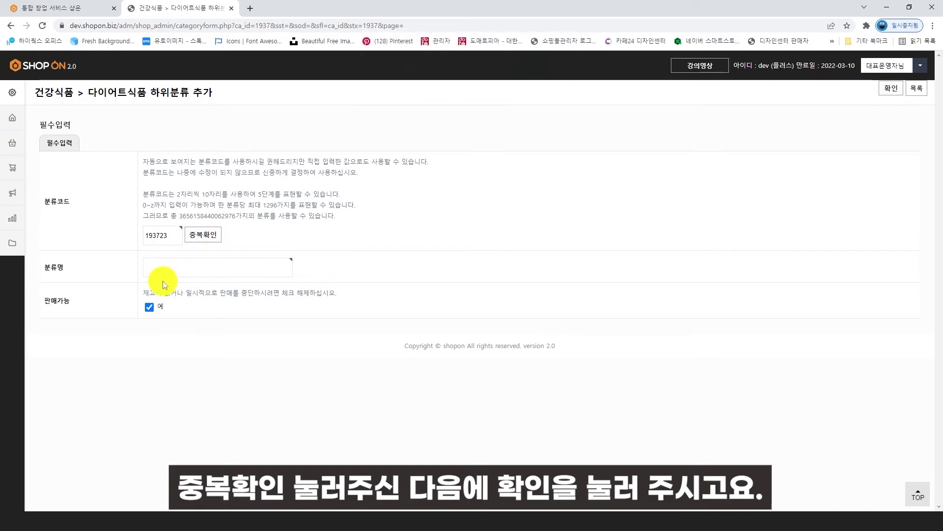
left_click(160, 266)
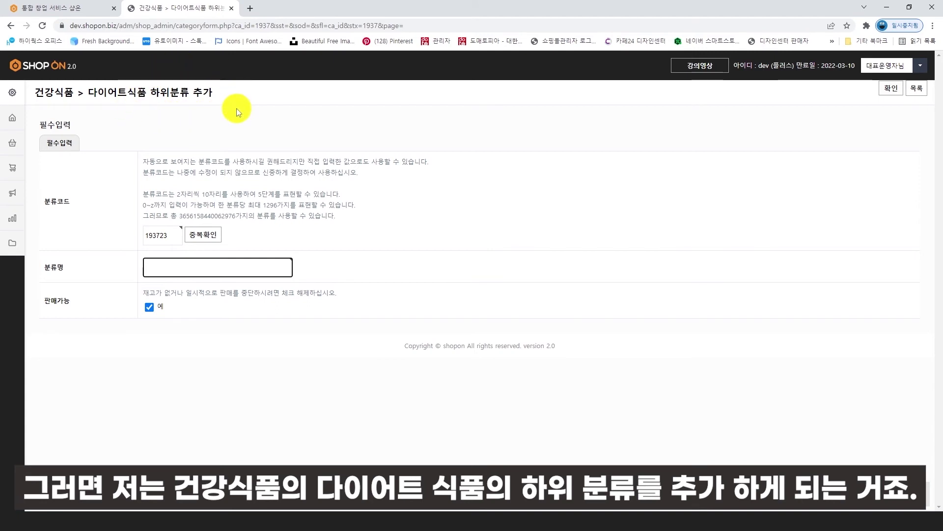
left_click(11, 25)
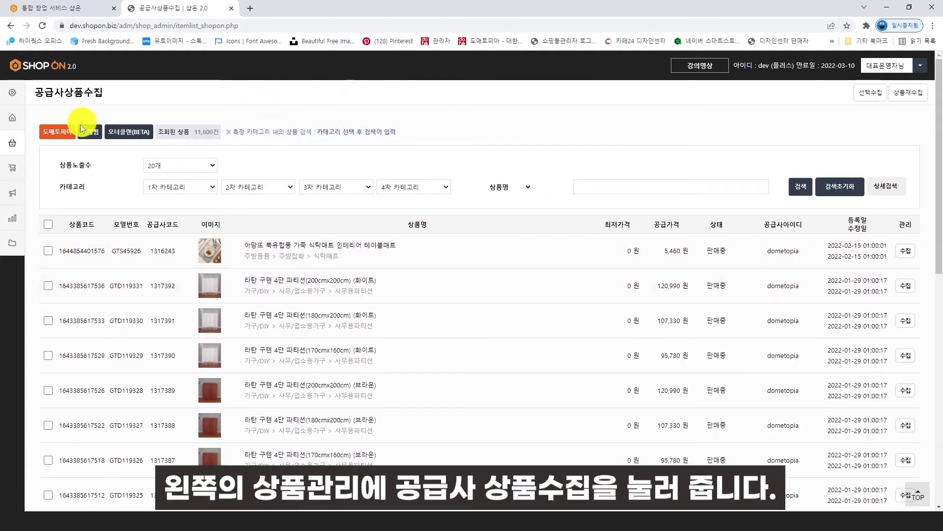
Open the 공급사상품수집 page under 상품관리
mouse_move(22, 149)
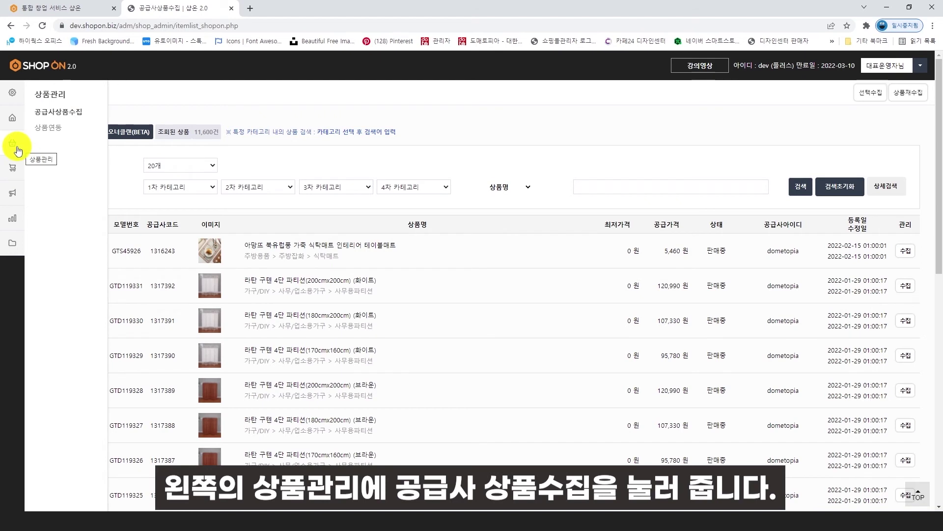
left_click(73, 116)
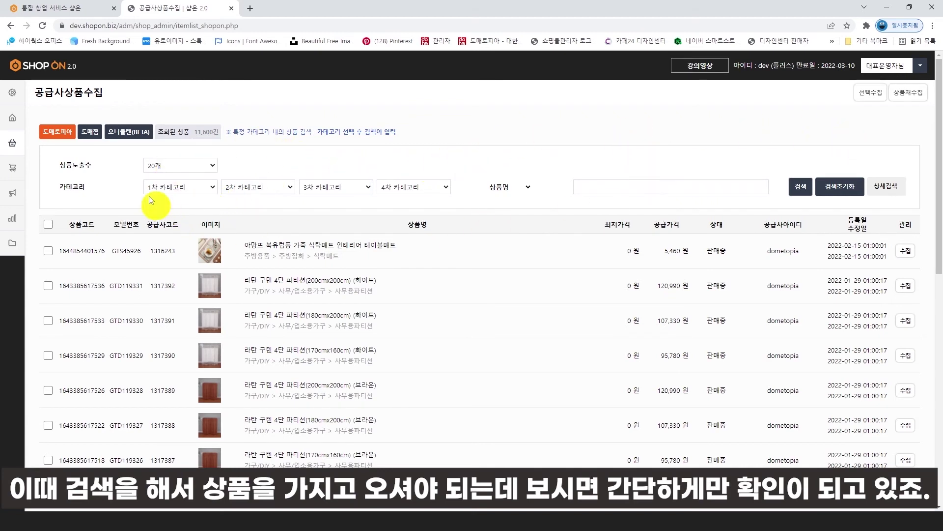
Expand the detailed product search and review the choices for the 상품명 search field, the 모델번호 multi-search and 최저가기준
left_click(888, 189)
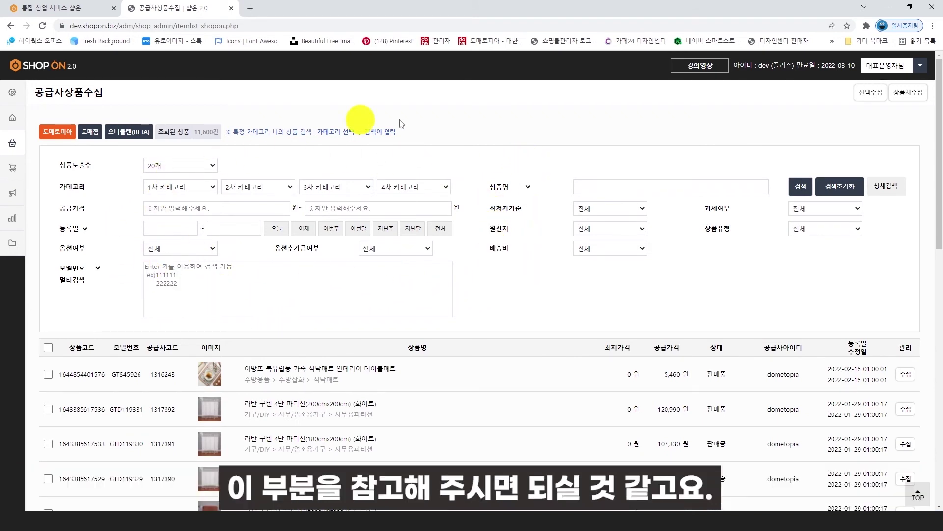
left_click(523, 187)
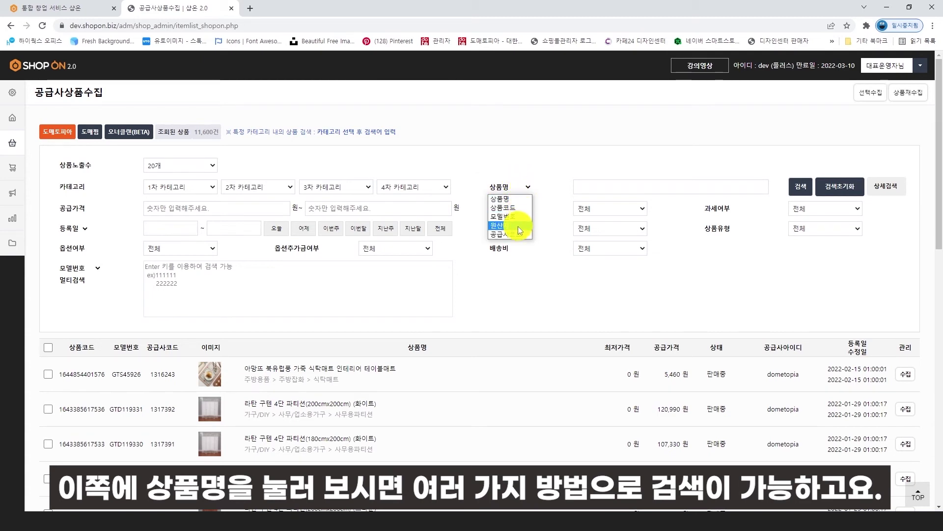
left_click(90, 308)
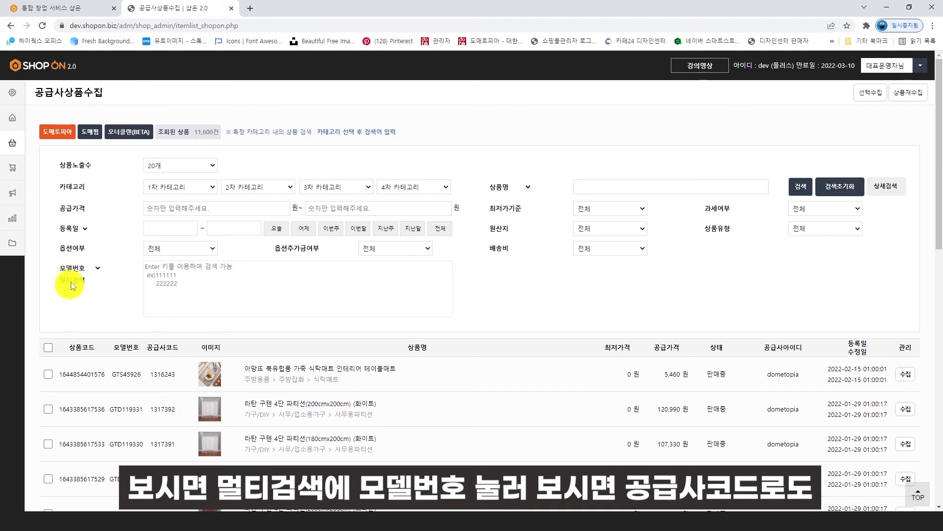
left_click(94, 270)
left_click(86, 288)
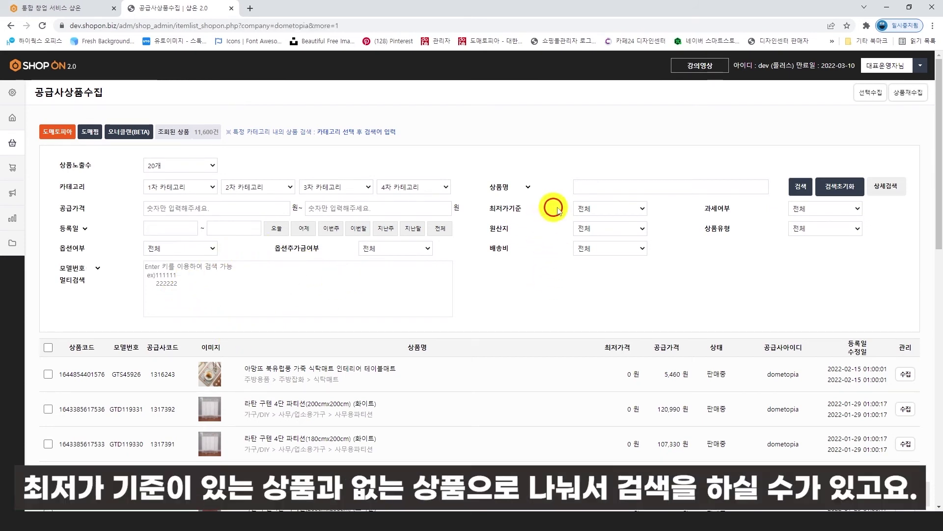
left_click(584, 210)
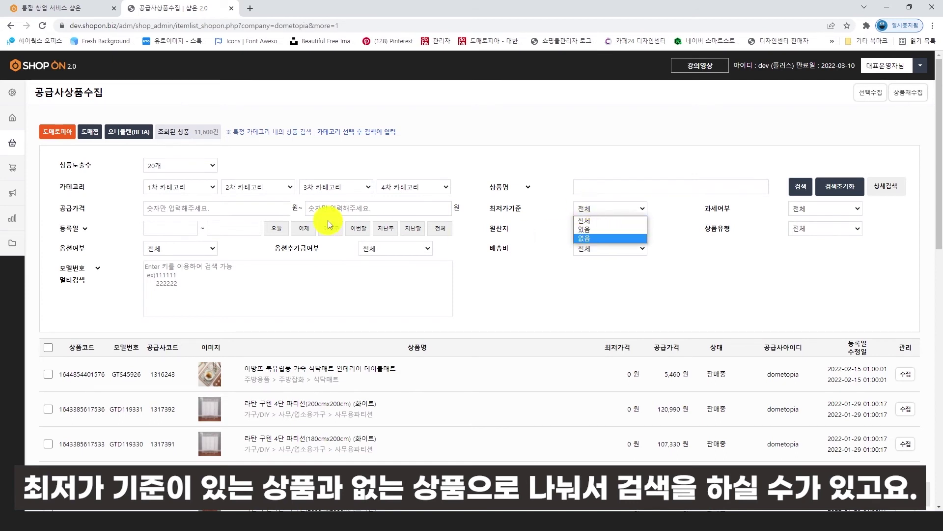
View the 도매찜 product search, switch to supplier 오너클랜(BETA) and filter its products by first-level category 가구/DIY
left_click(89, 131)
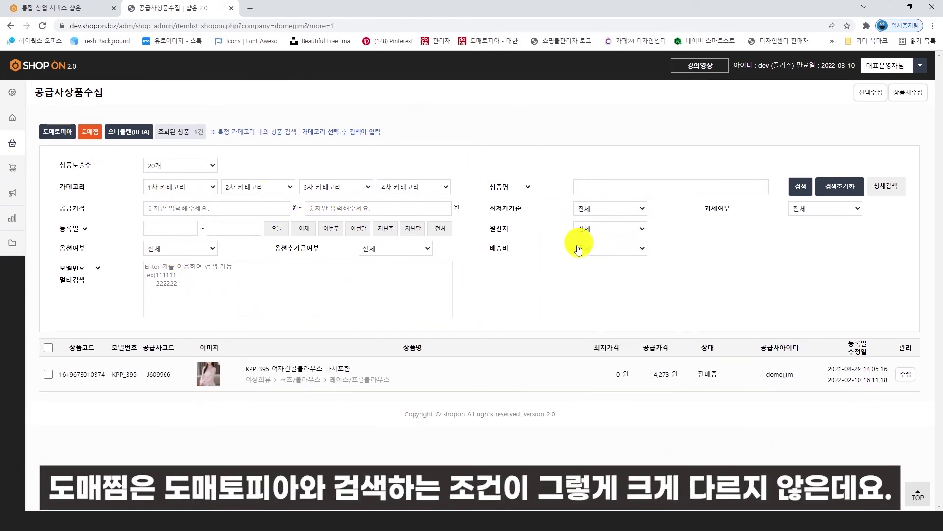
left_click(150, 137)
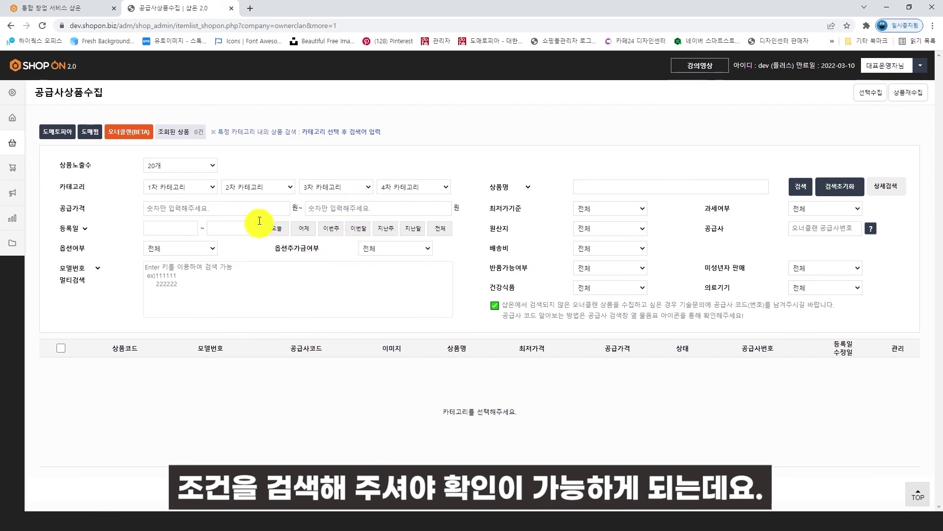
left_click(202, 192)
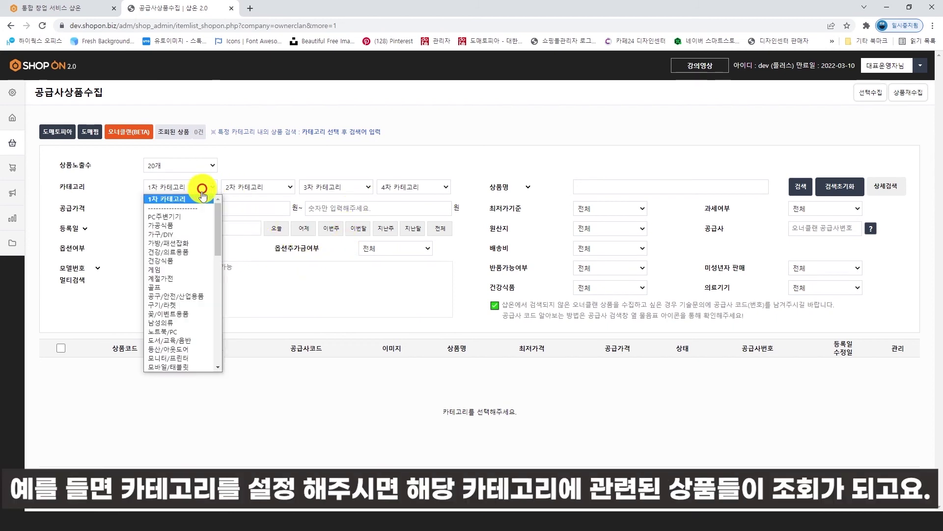
left_click(192, 226)
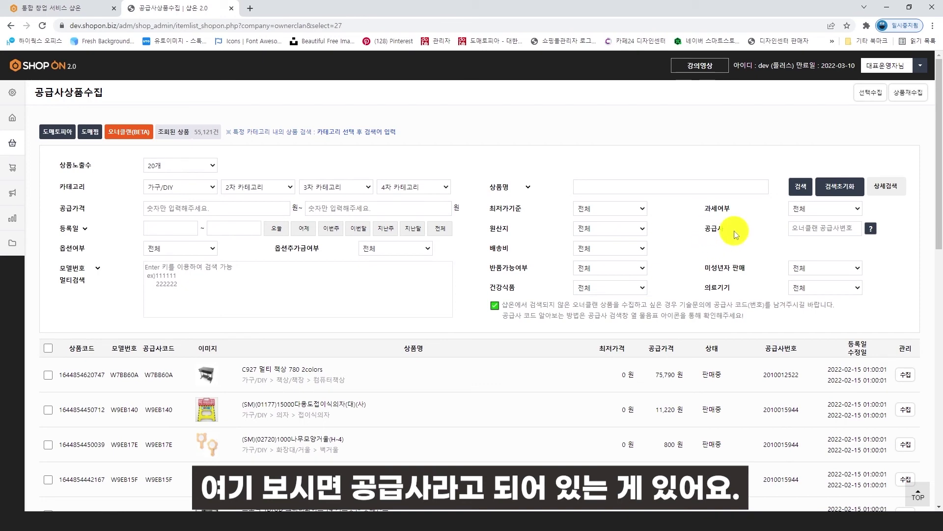
Consult the 공급사 code guide and filter the products by the supplier number copied from C927 멀티 책상 780 2colors
left_click(868, 229)
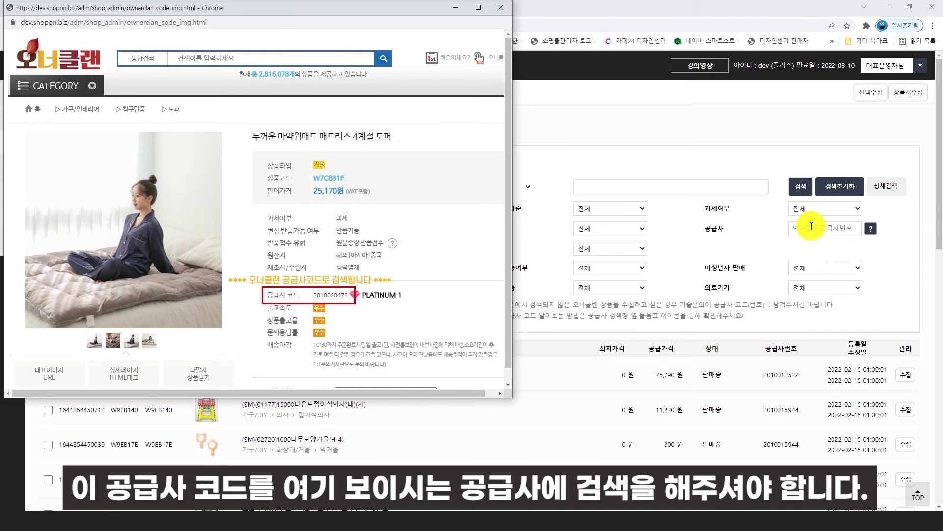
left_click(511, 10)
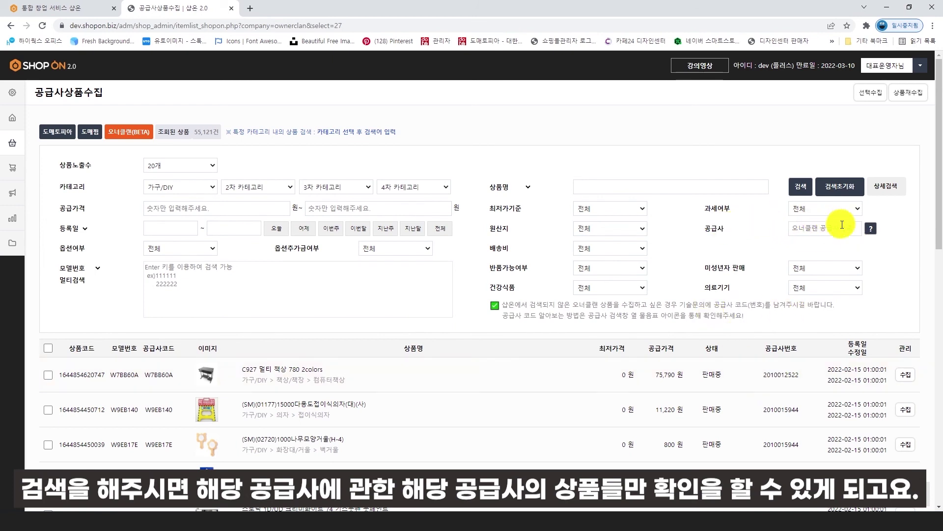
double_click(798, 375)
right_click(797, 376)
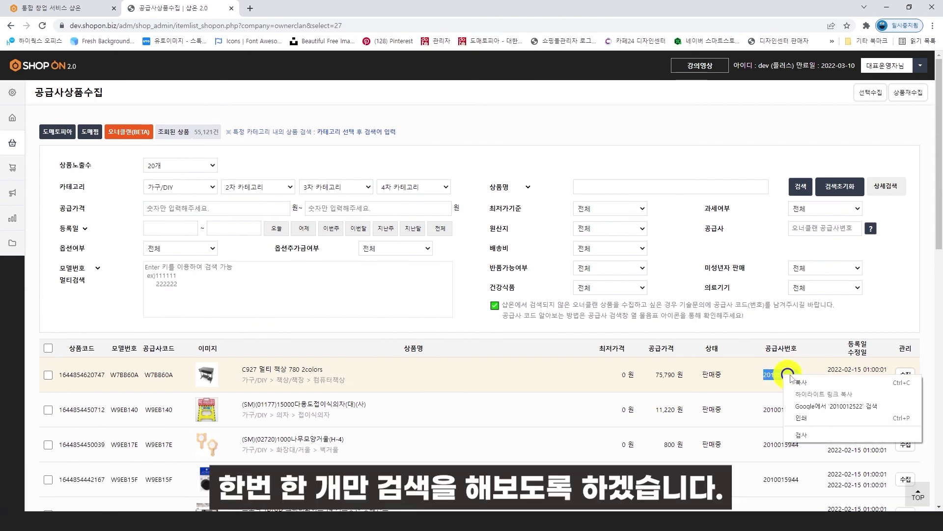
left_click(794, 380)
left_click(817, 229)
key("ctrl+v")
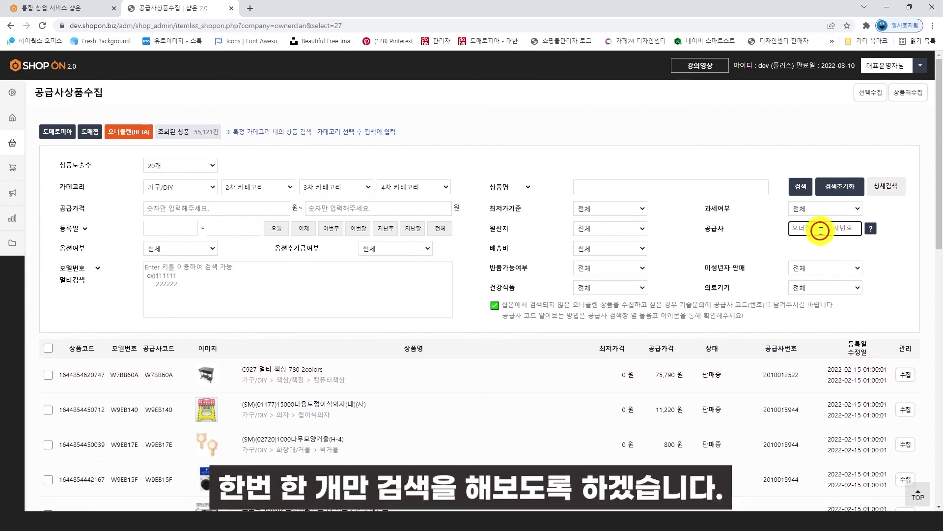
key("Return")
scroll(374, 366, "down", 10)
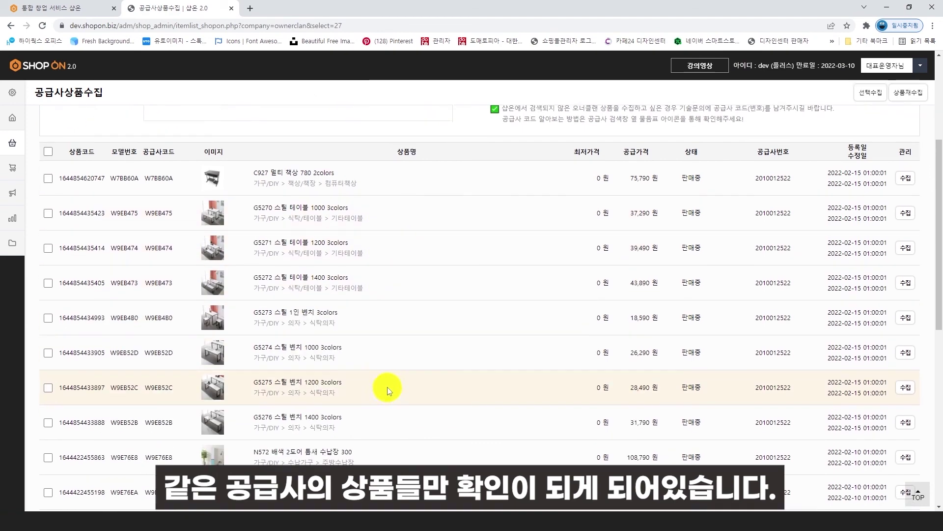
scroll(362, 295, "up", 10)
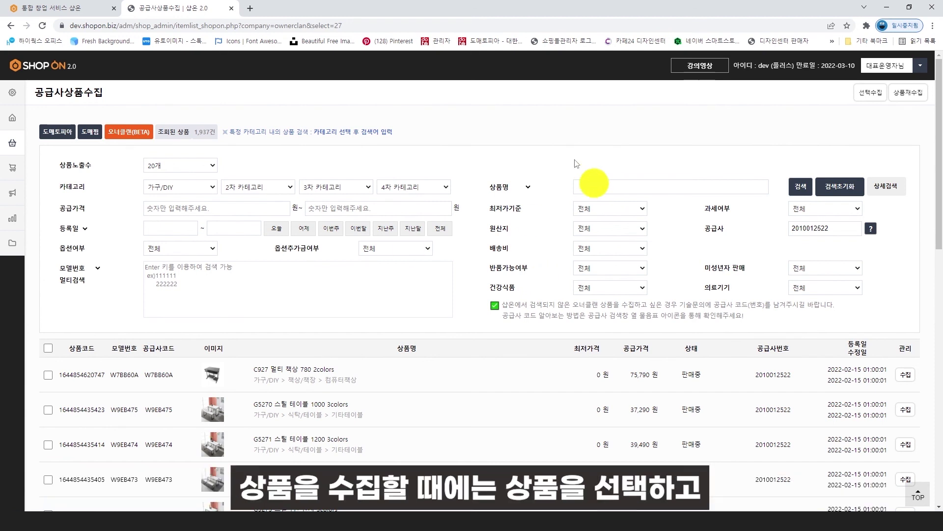
Select all products in the list and review the available 상품노출수 options without changing the setting
left_click(51, 347)
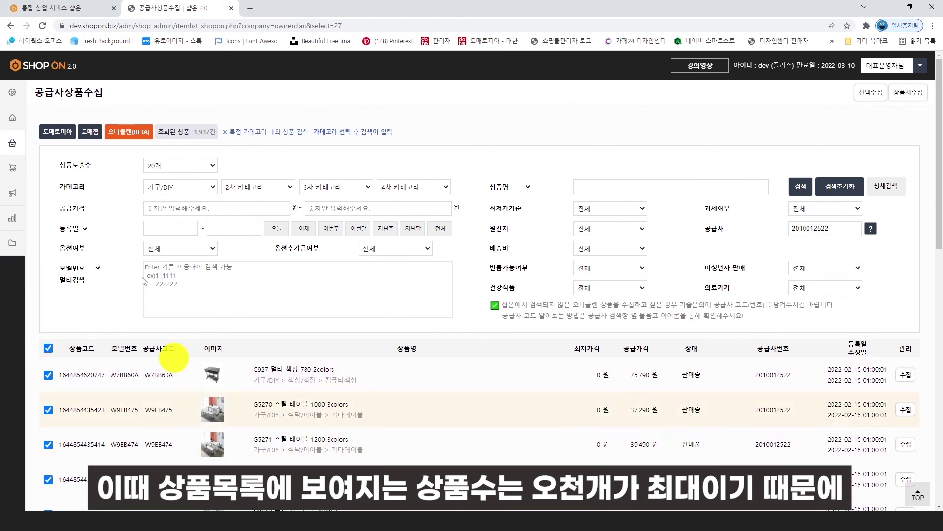
left_click(206, 166)
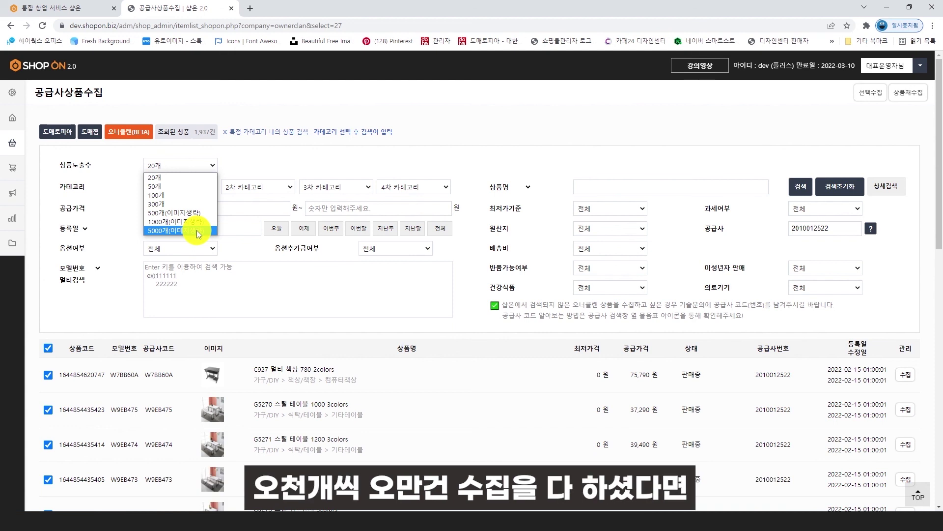
left_click(491, 153)
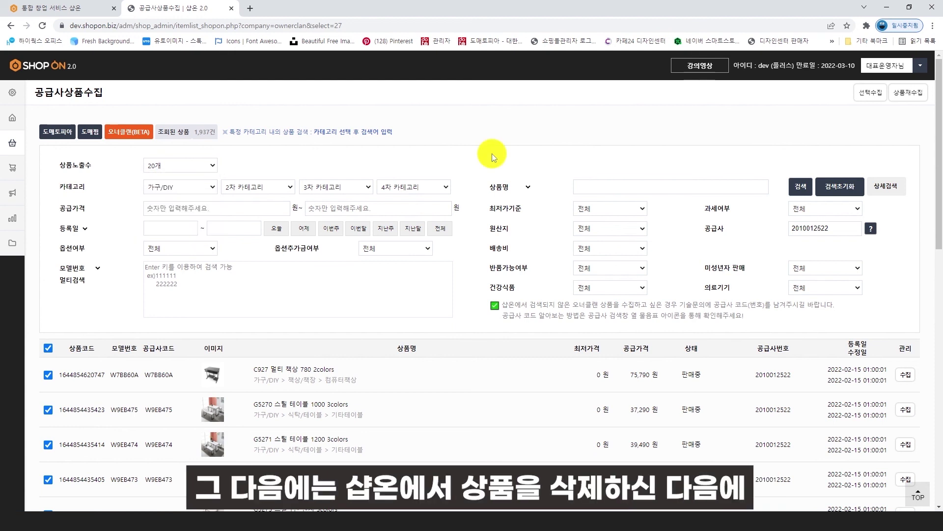